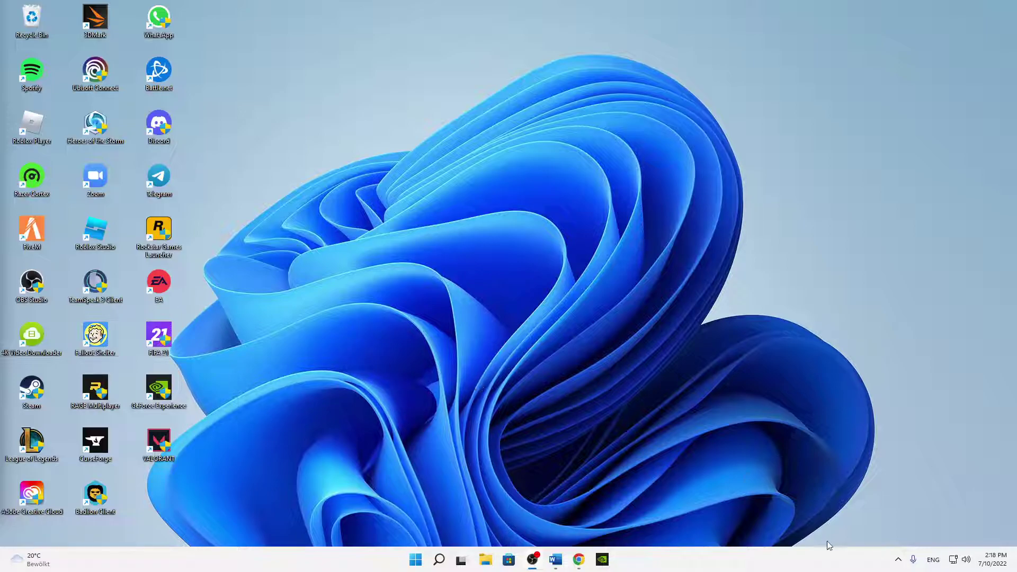
- Briefly launch Task Manager from search, look over the process list (Microsoft Teams), and close it
click(896, 561)
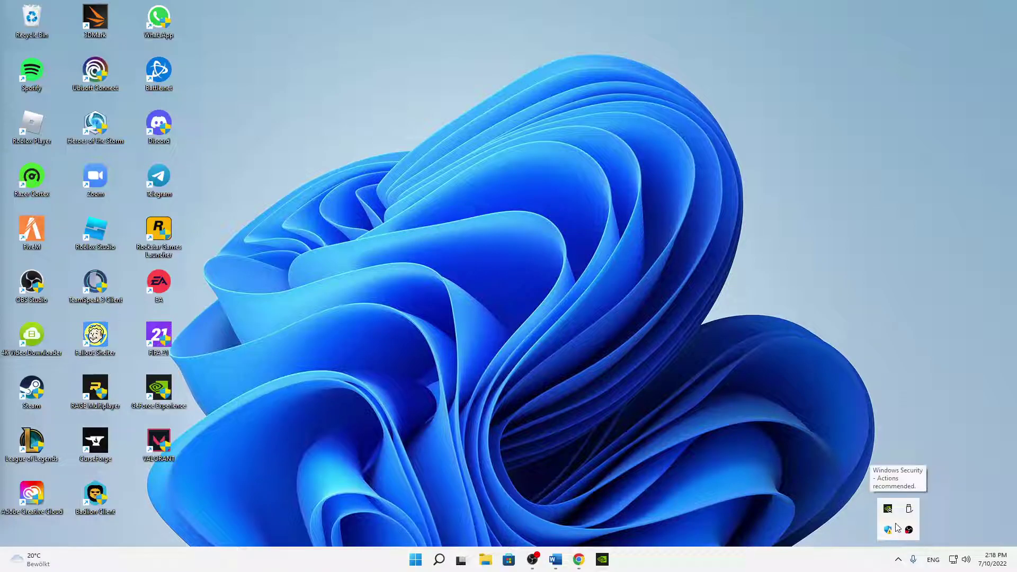
click(441, 561)
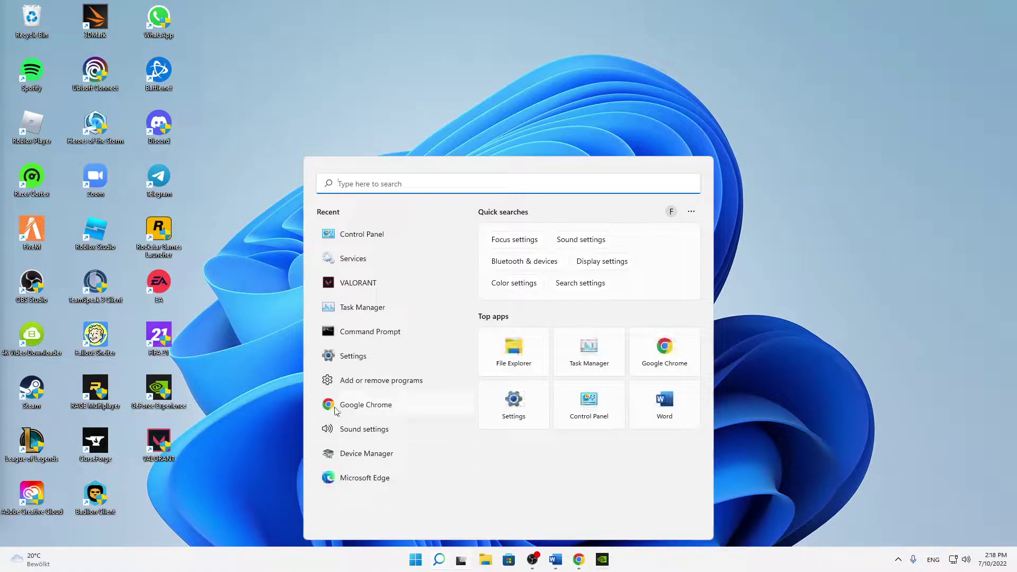
click(360, 308)
click(363, 269)
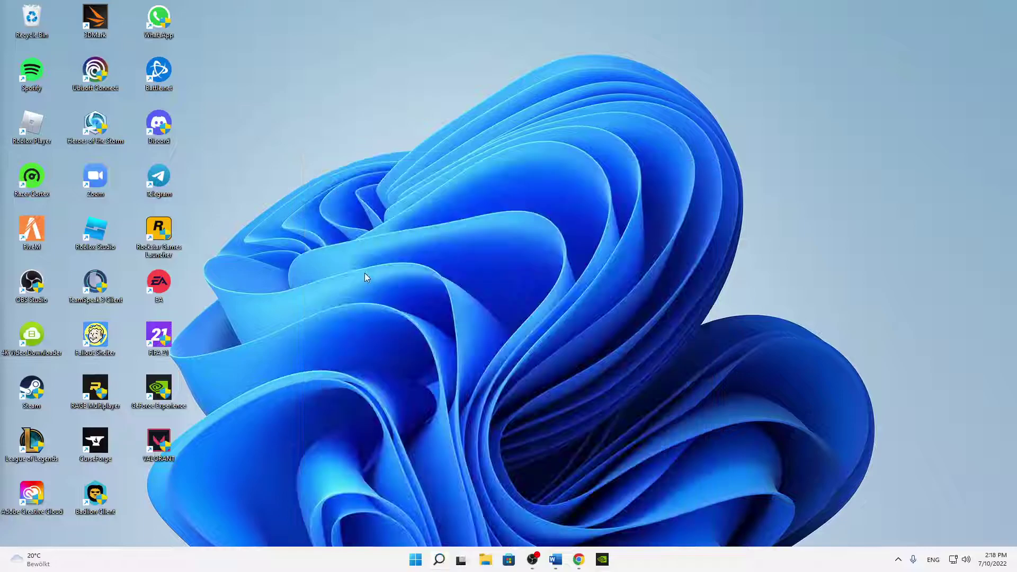
click(363, 452)
click(360, 213)
scroll(451, 247, down, 1)
scroll(429, 249, down, 2)
scroll(428, 251, down, 2)
scroll(427, 250, down, 2)
scroll(424, 247, down, 2)
scroll(418, 242, down, 2)
scroll(417, 243, down, 2)
scroll(417, 243, down, 3)
scroll(415, 242, down, 1)
scroll(414, 242, down, 3)
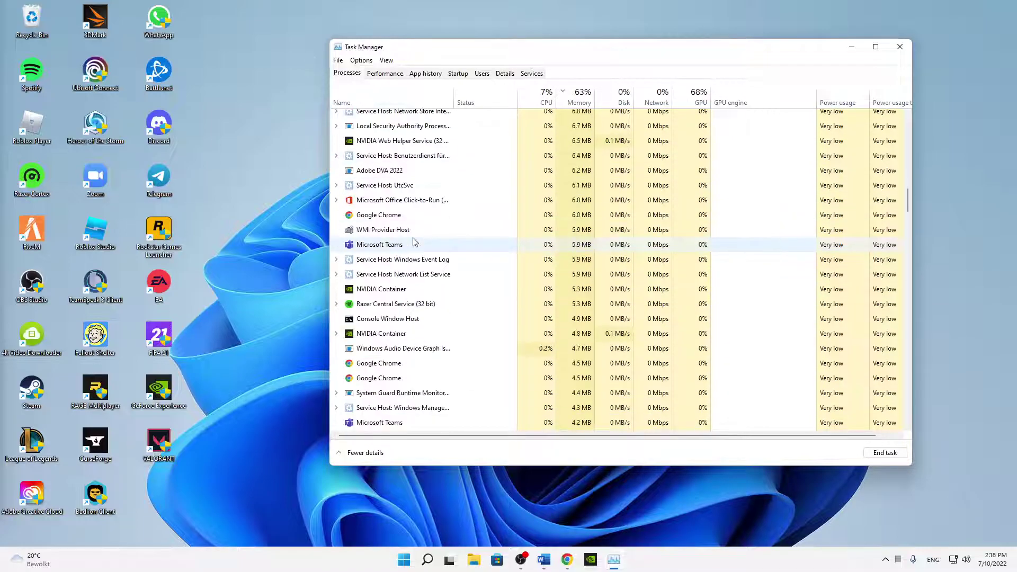
click(412, 242)
scroll(412, 242, down, 2)
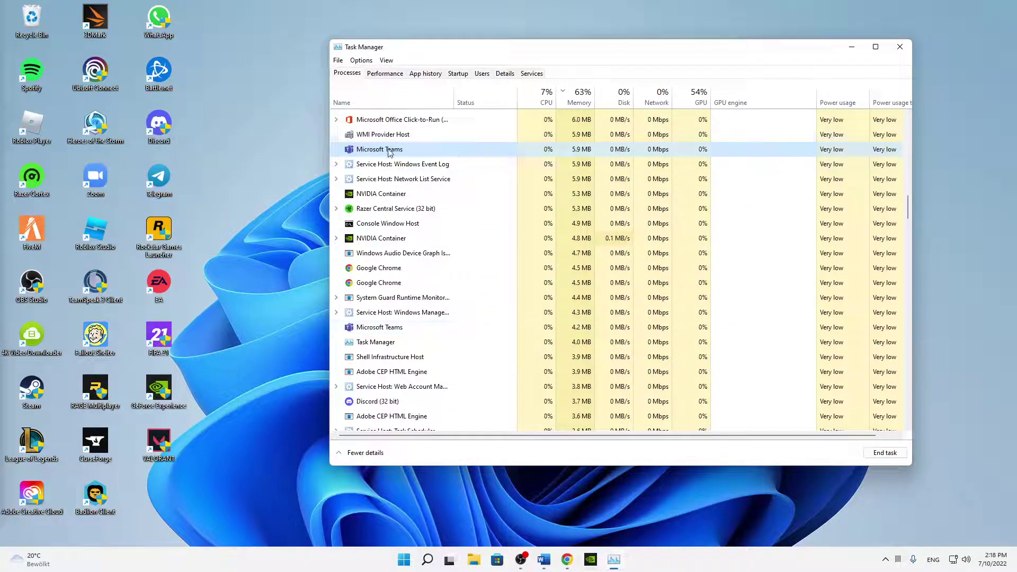
click(898, 47)
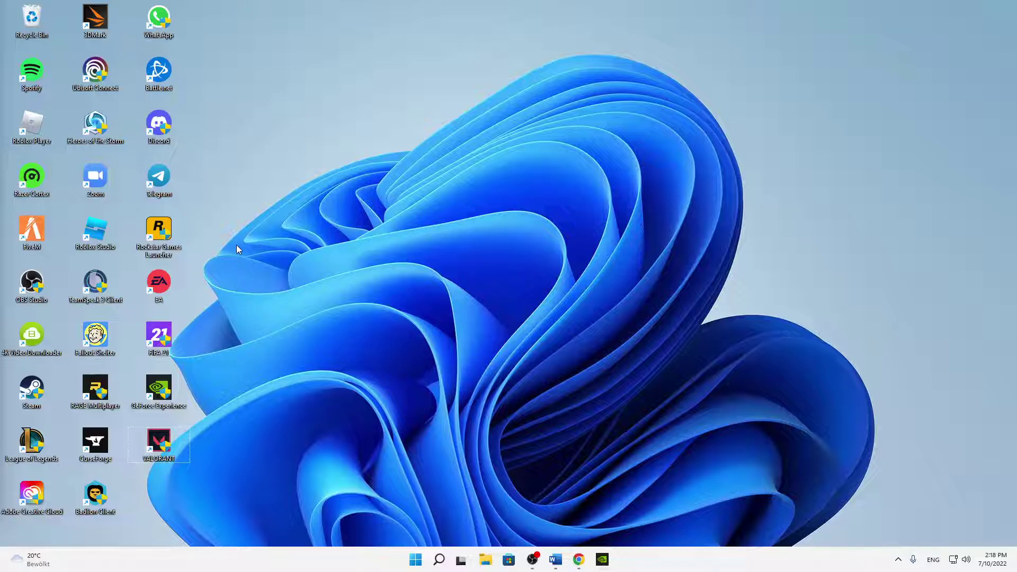
- Launch Settings from search and go to Privacy & security > Windows Security
click(438, 559)
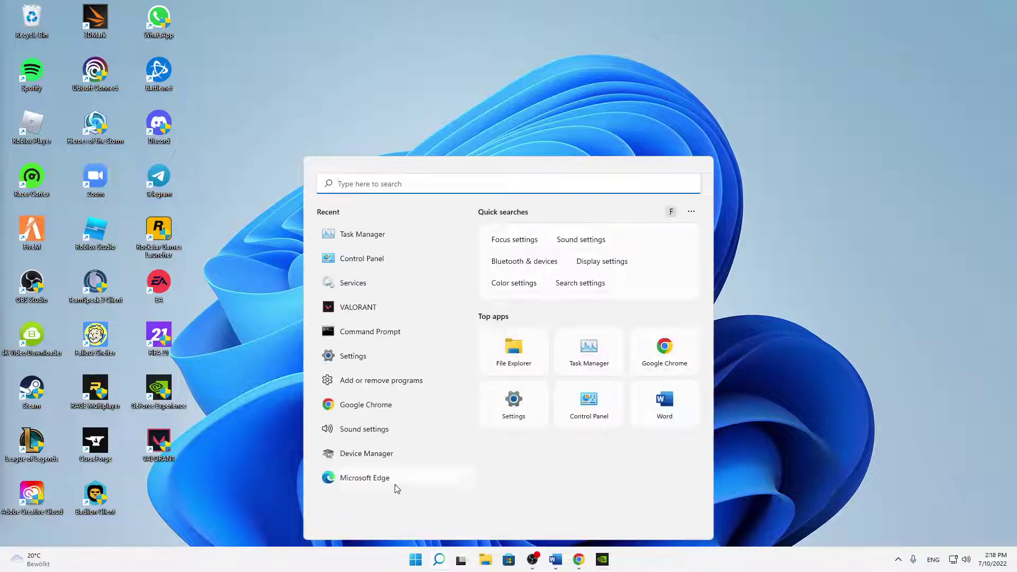
text(settings)
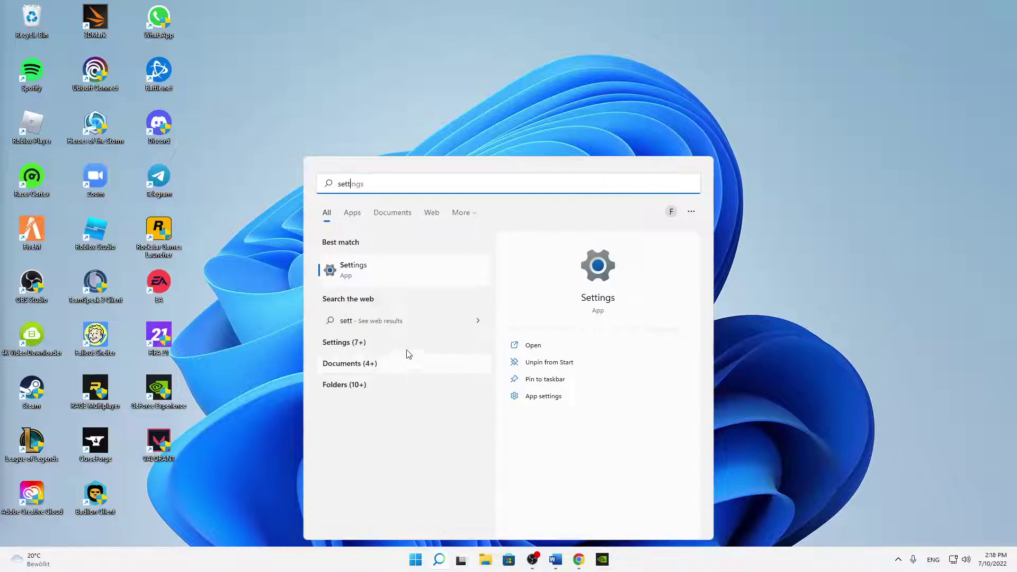
key(Return)
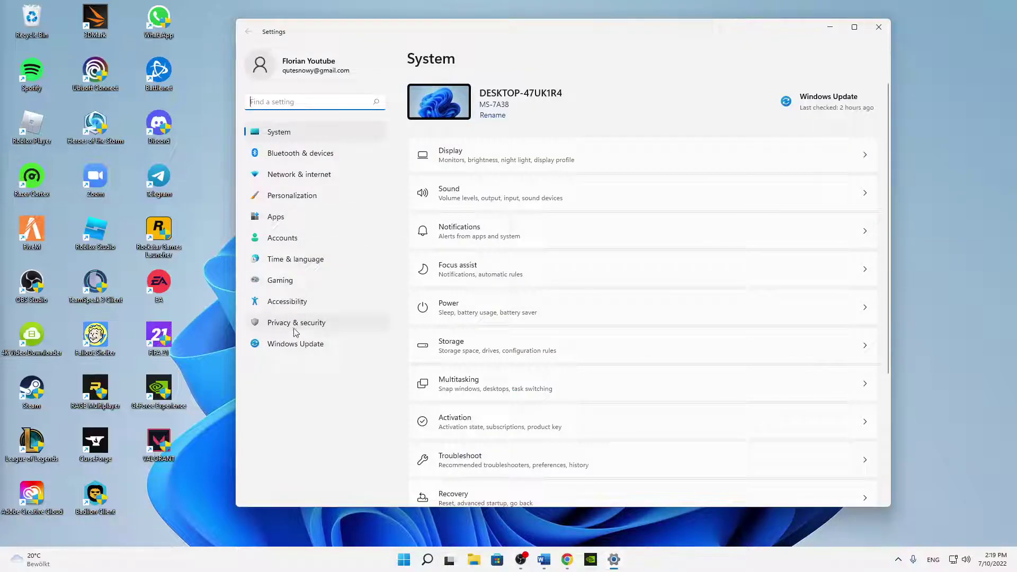
click(296, 324)
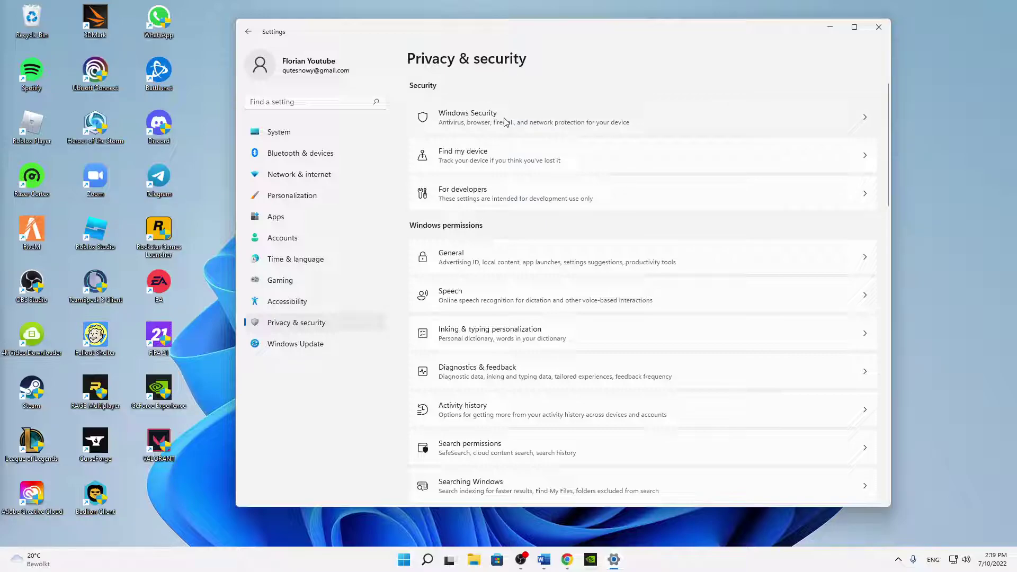
click(504, 121)
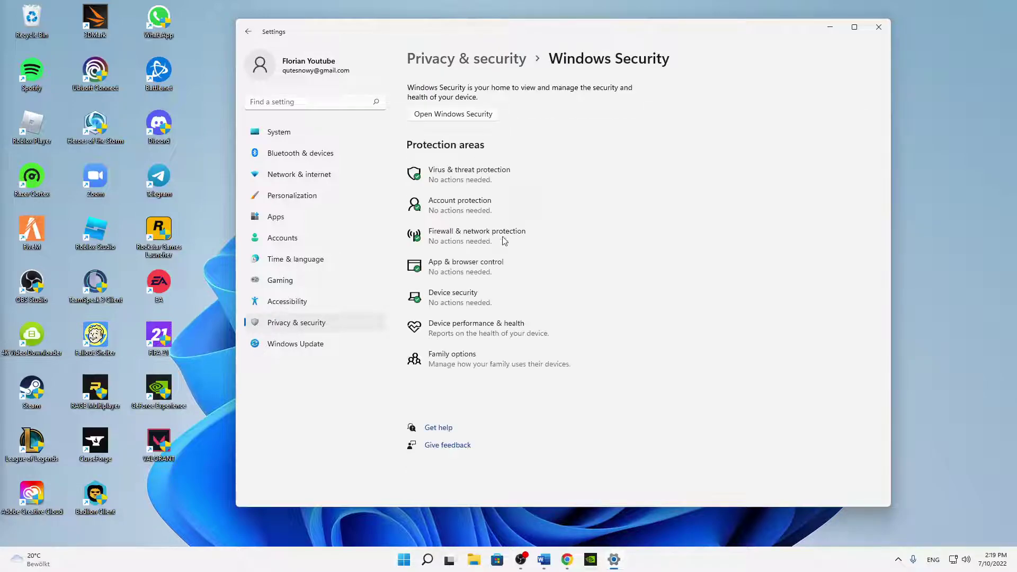
- In Windows Security, reach Virus & threat protection's exclusions list and check the Riot Games folder entry
click(499, 176)
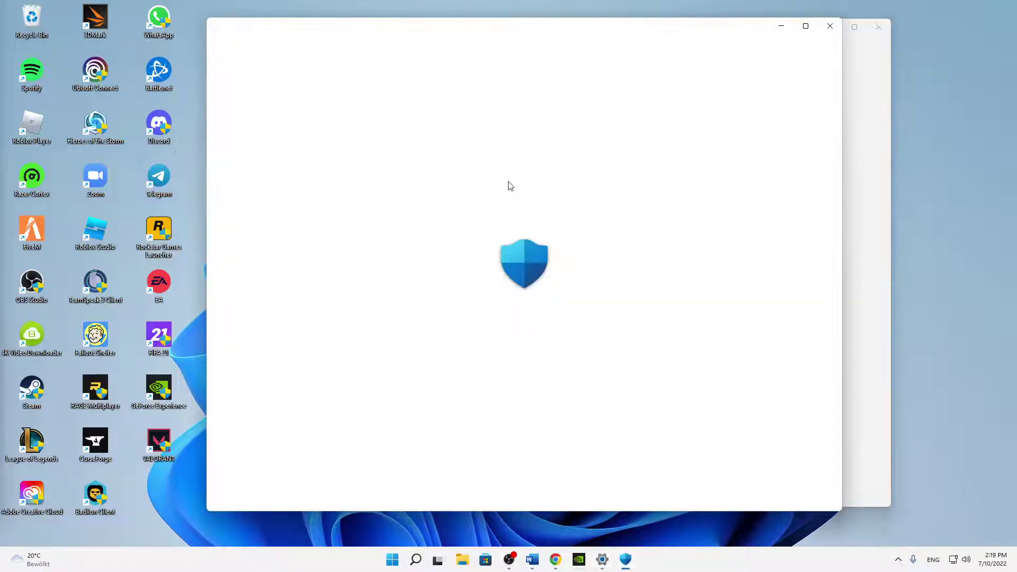
scroll(455, 249, down, 1)
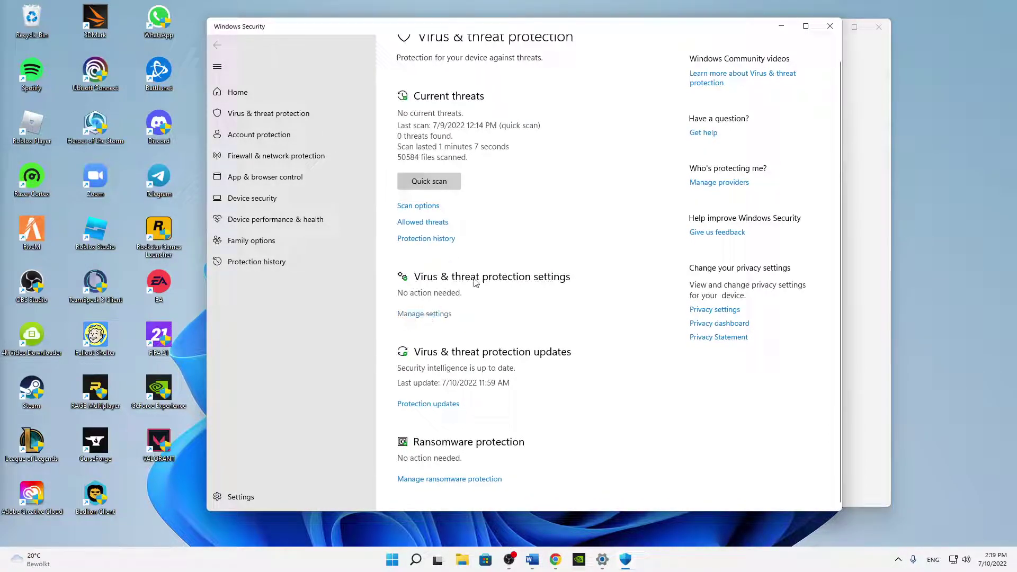
click(434, 315)
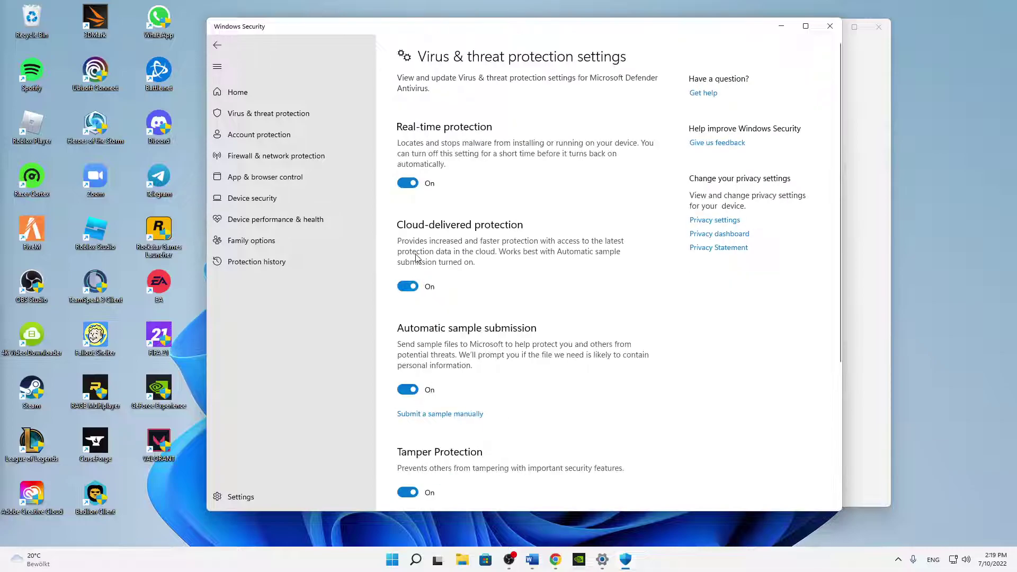
scroll(443, 298, down, 3)
scroll(442, 298, down, 2)
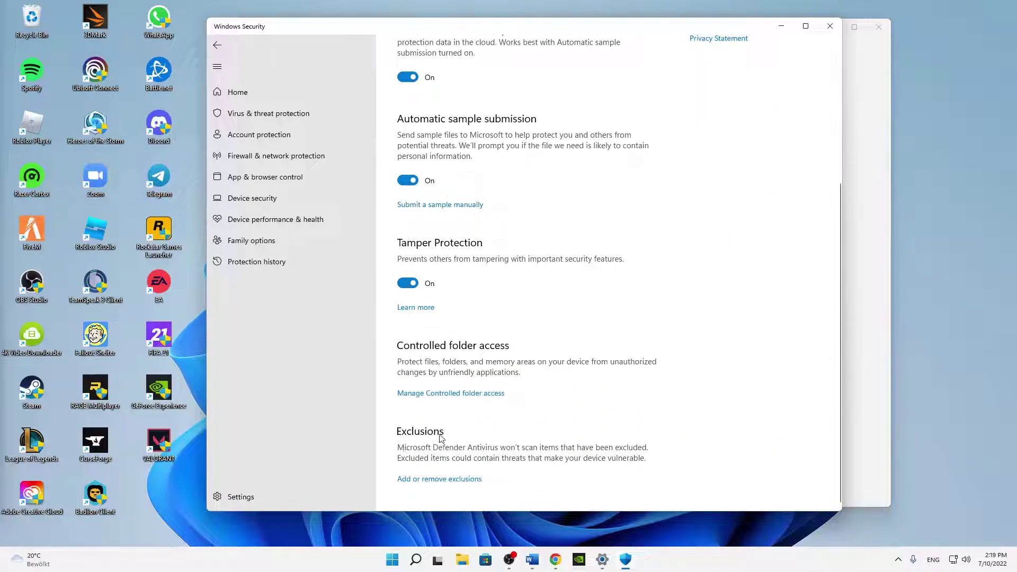
click(434, 479)
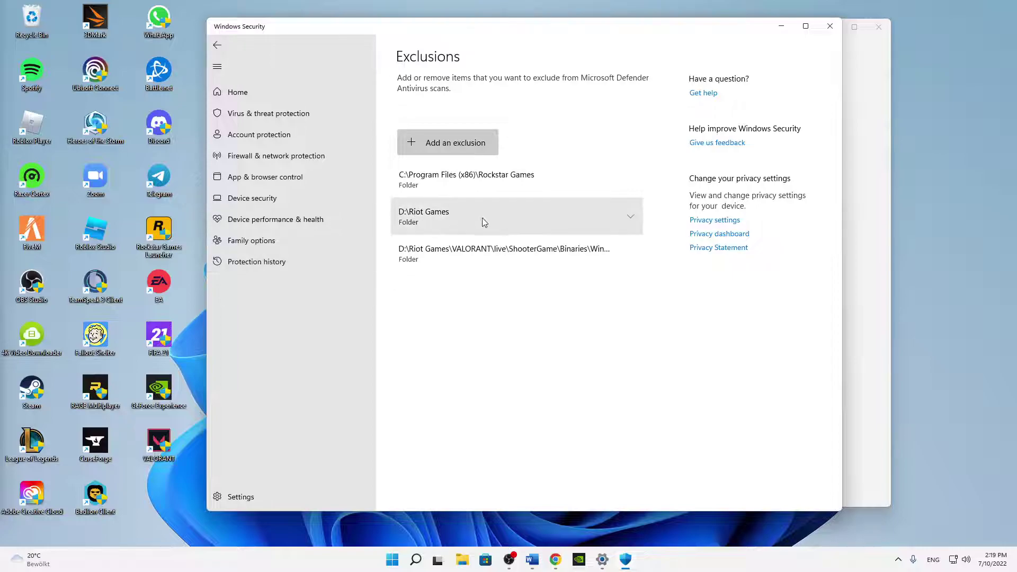
click(631, 215)
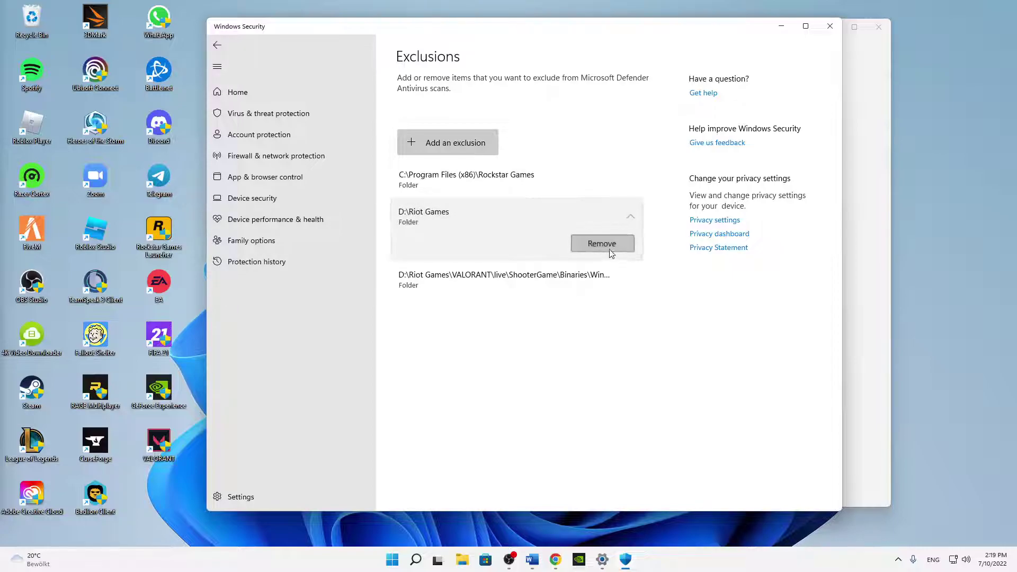
click(573, 215)
drag(549, 38, 191, 45)
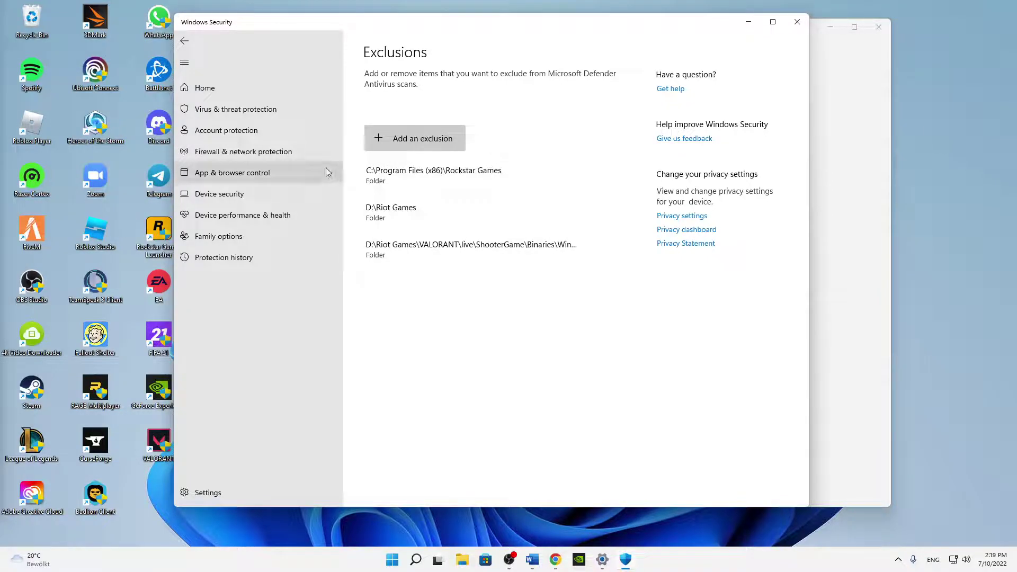
- Under Firewall & network protection, make the allowed apps list editable and start allowing another app
click(262, 156)
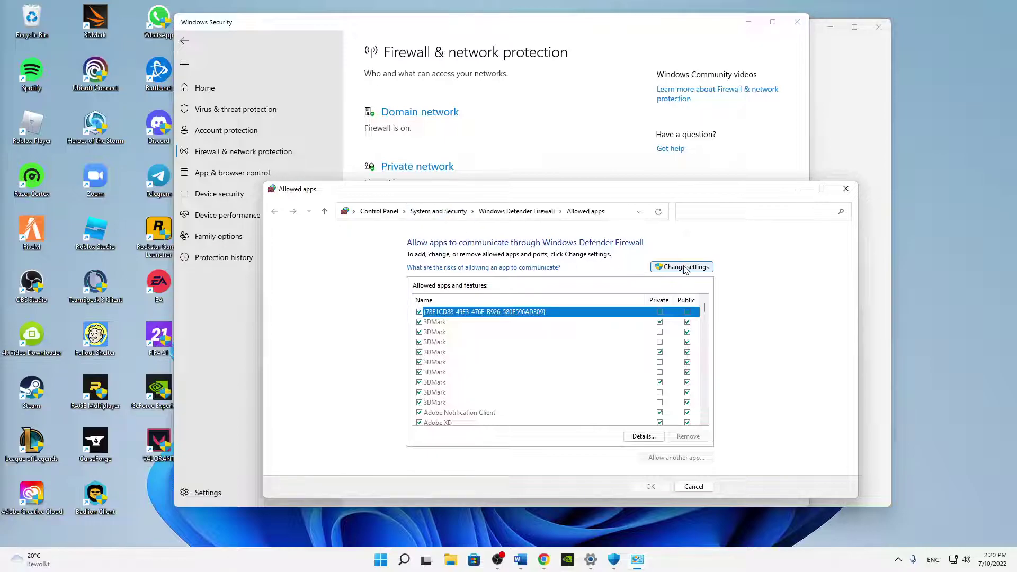
click(684, 268)
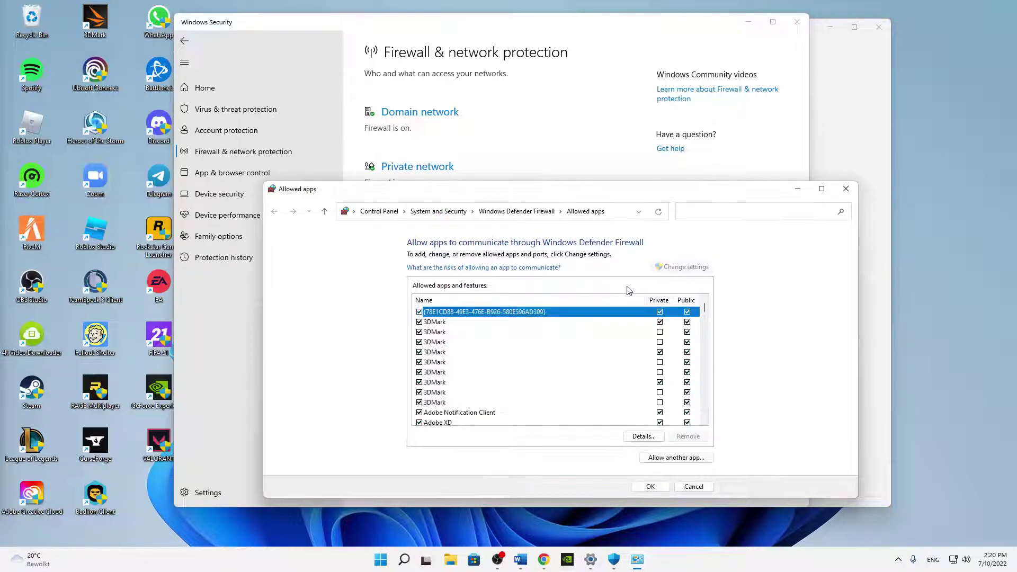
click(670, 460)
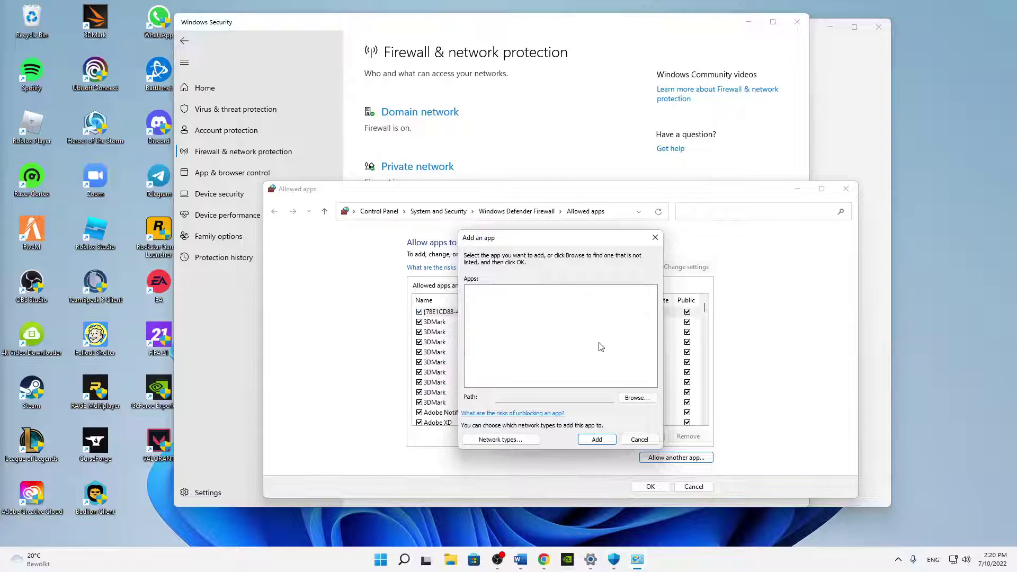
- Browse to Riot Games\VALORANT\live\ShooterGame\Binaries\Win64
click(637, 398)
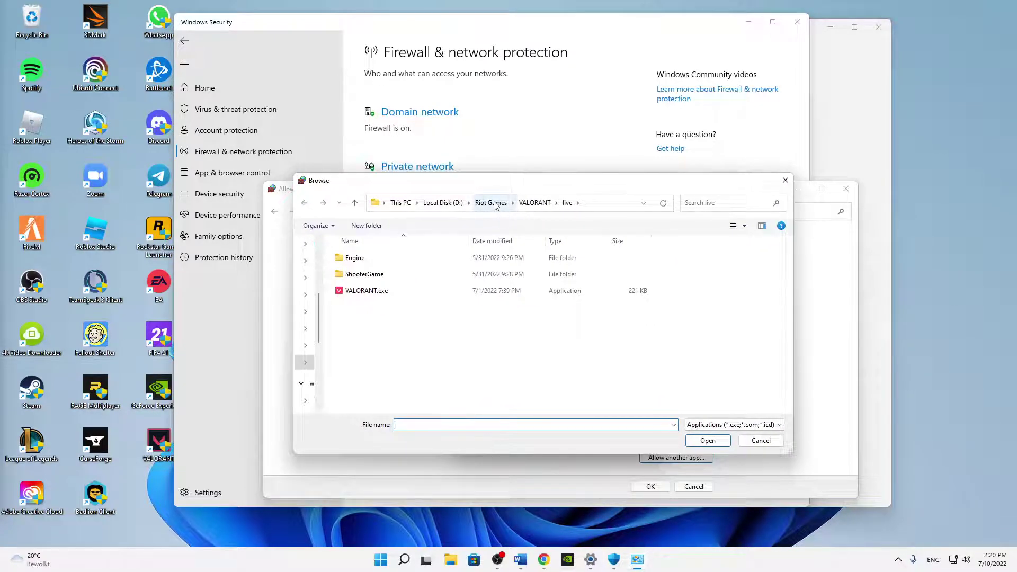
click(535, 203)
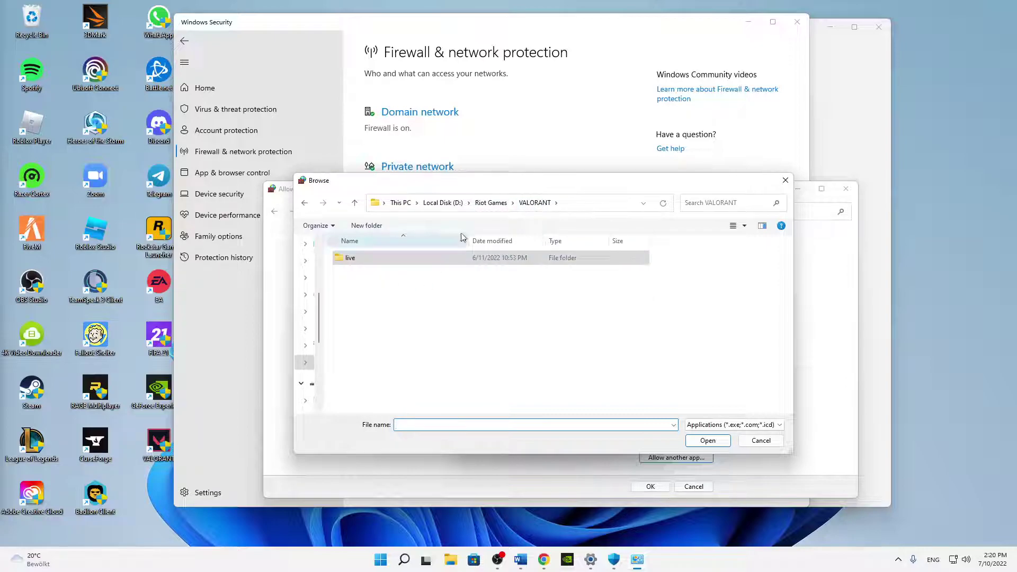
click(490, 203)
double_click(370, 291)
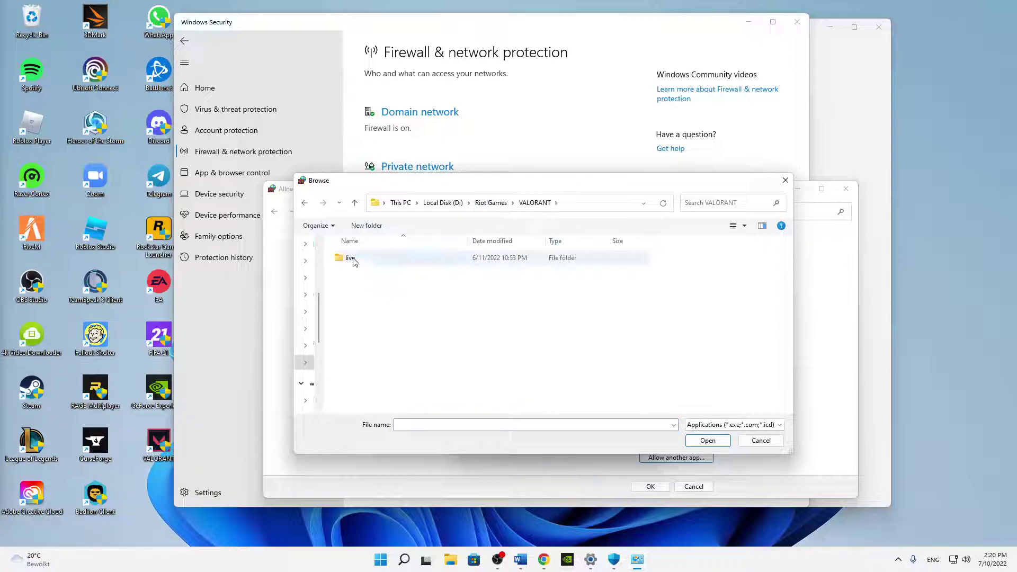
double_click(354, 260)
double_click(358, 274)
double_click(358, 266)
click(359, 263)
double_click(359, 262)
- Choose VALORANT-Win64-Shipping.exe as the app to allow through the firewall
click(383, 260)
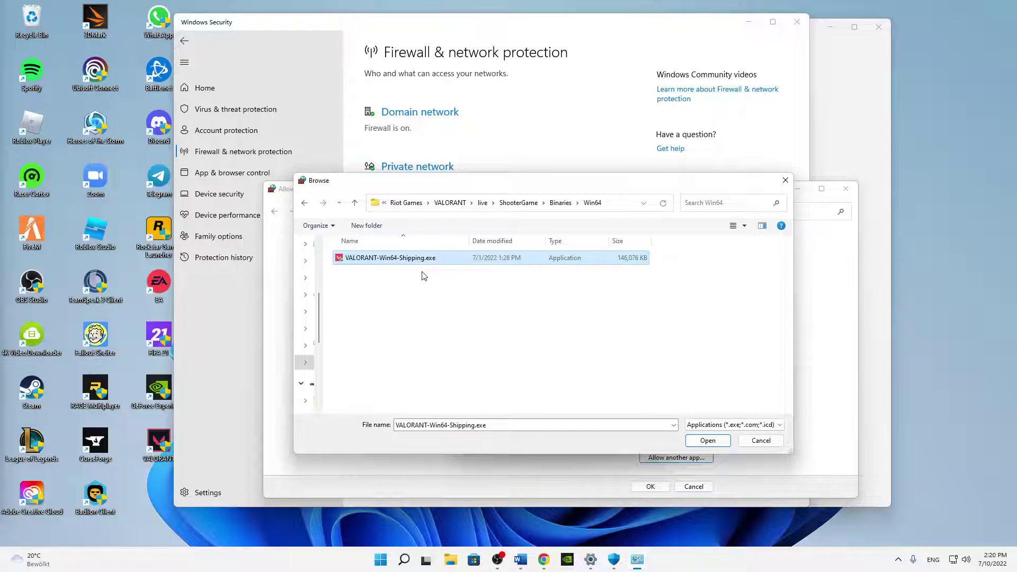
click(704, 442)
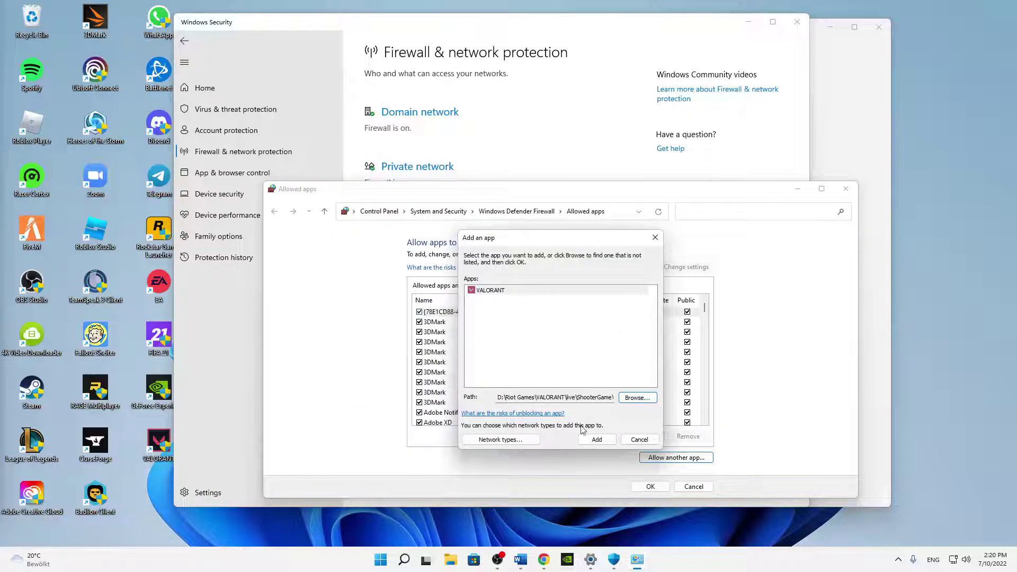
- Attempt to add VALORANT, acknowledge it is already in the list, and leave the Add an app dialog
click(598, 440)
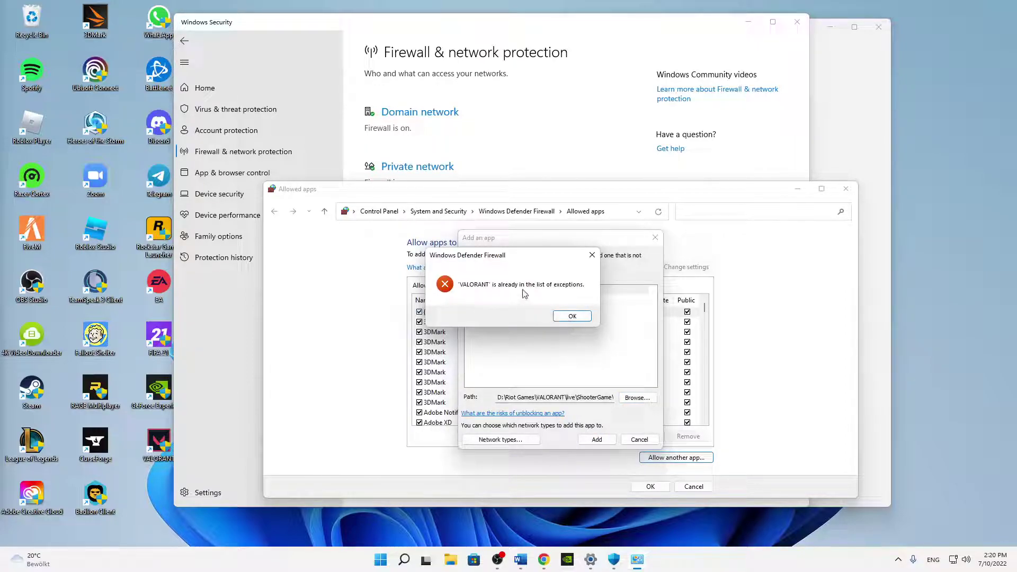
click(573, 316)
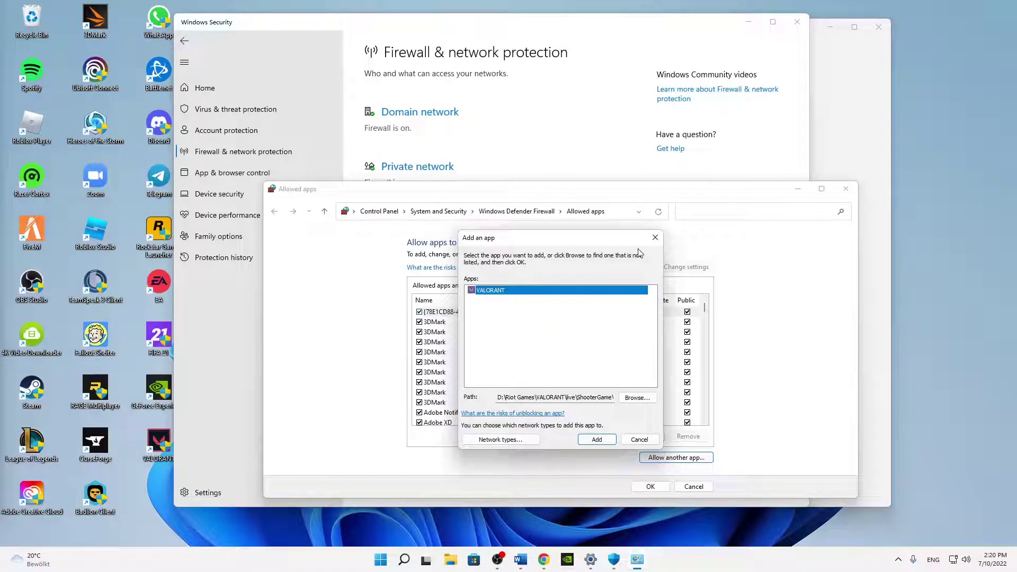
click(656, 238)
scroll(493, 368, down, 5)
scroll(597, 397, down, 5)
scroll(534, 407, down, 5)
- Locate the VALORANT entry with Private and Public checked and save the allowed apps list with OK
click(511, 385)
scroll(509, 390, down, 3)
scroll(503, 402, down, 2)
click(495, 384)
key(v)
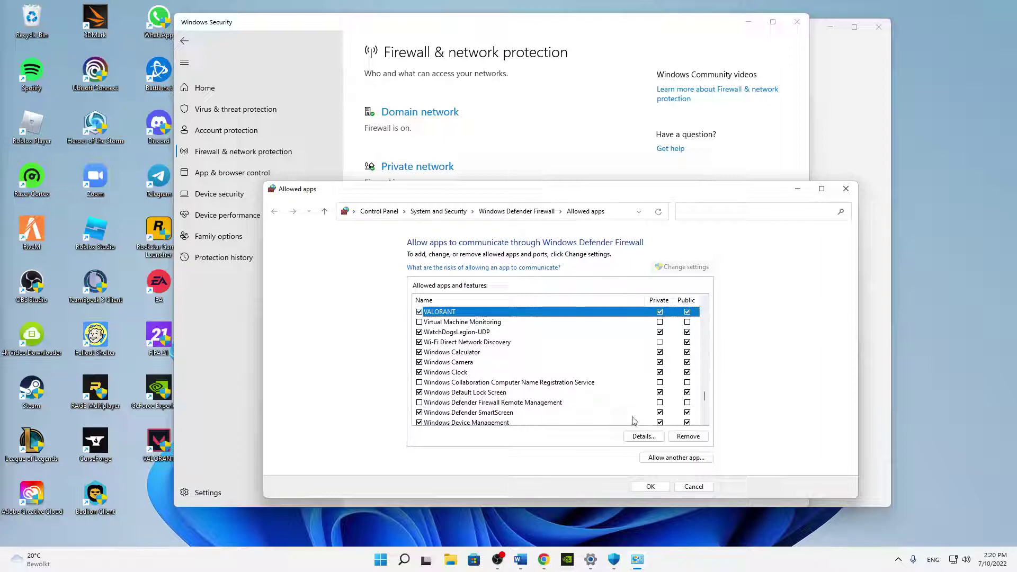
click(650, 486)
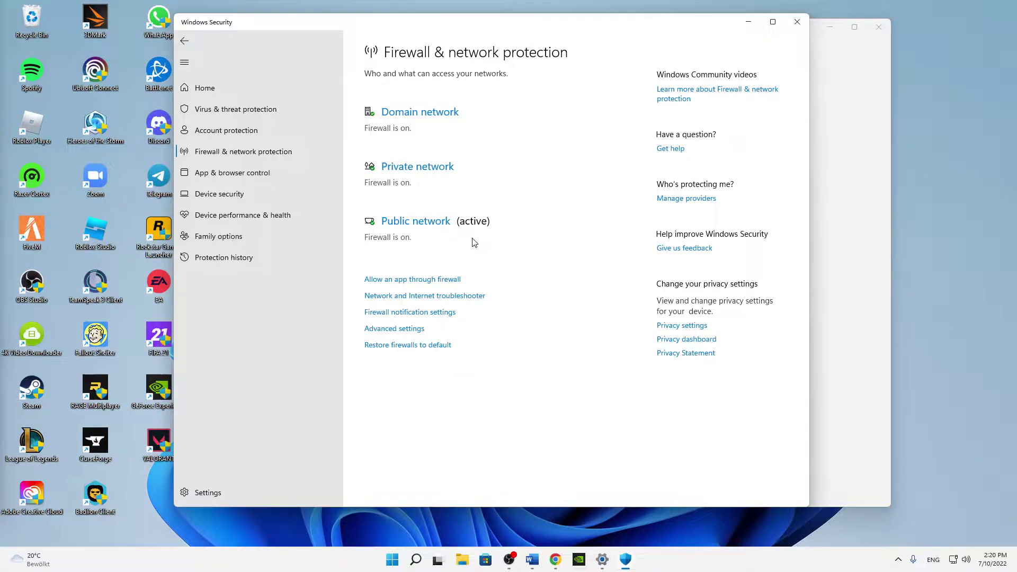
- Close the Windows Security and Settings windows, leaving the desktop clear
click(797, 21)
click(878, 27)
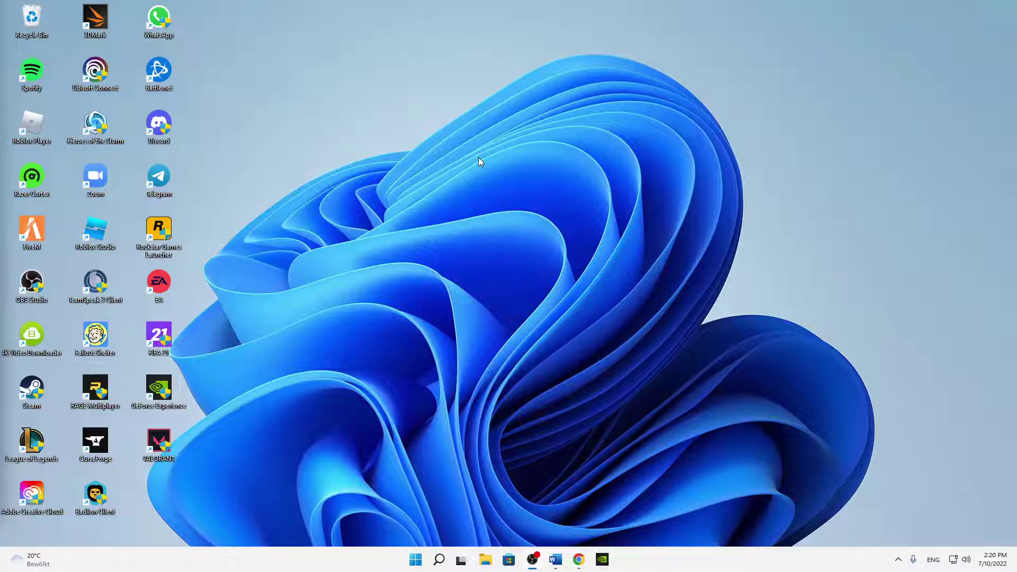